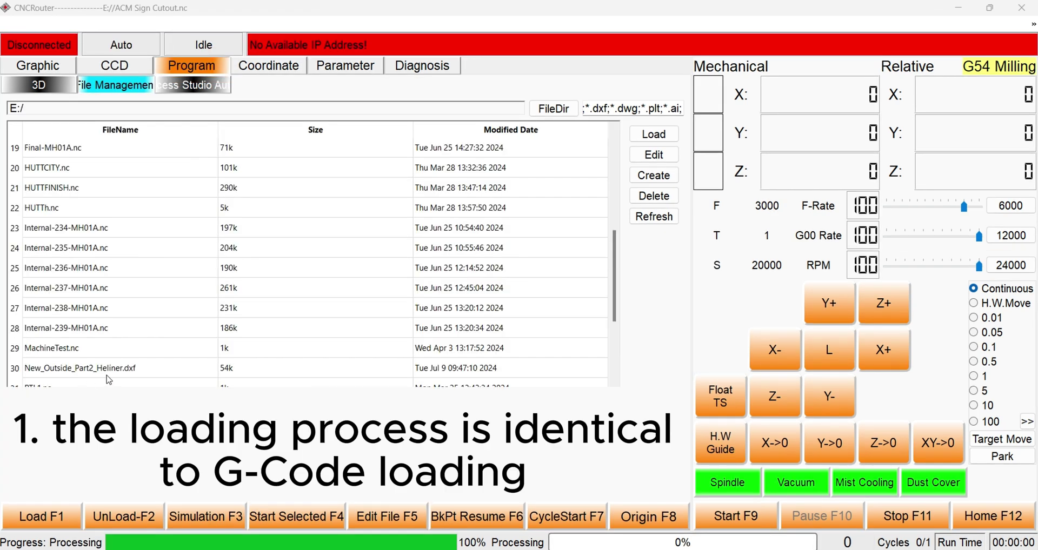
- Select New_Outside_Part2_Heliner.dxf in the File Management list and load it
click(104, 373)
click(132, 370)
click(131, 372)
click(131, 372)
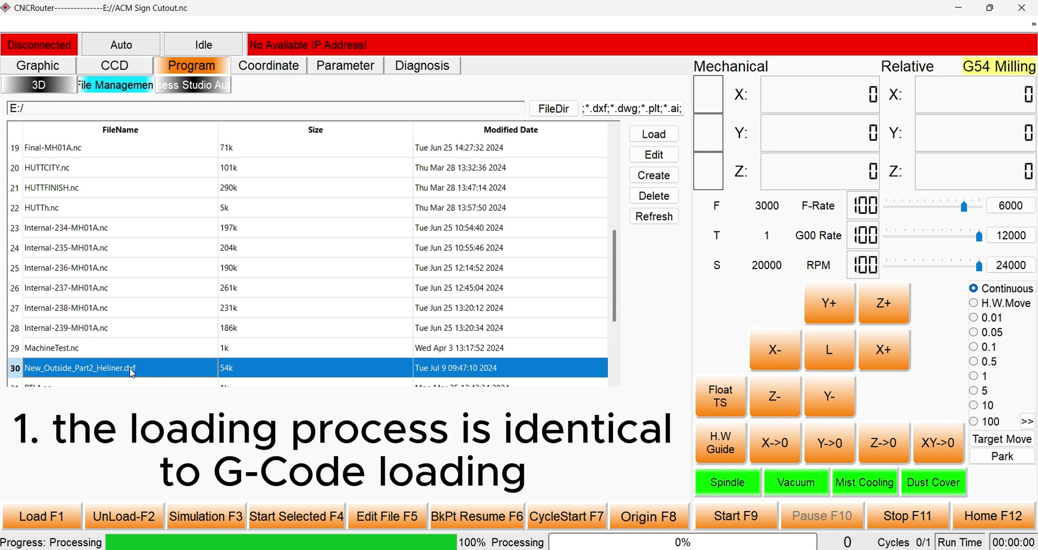
click(654, 135)
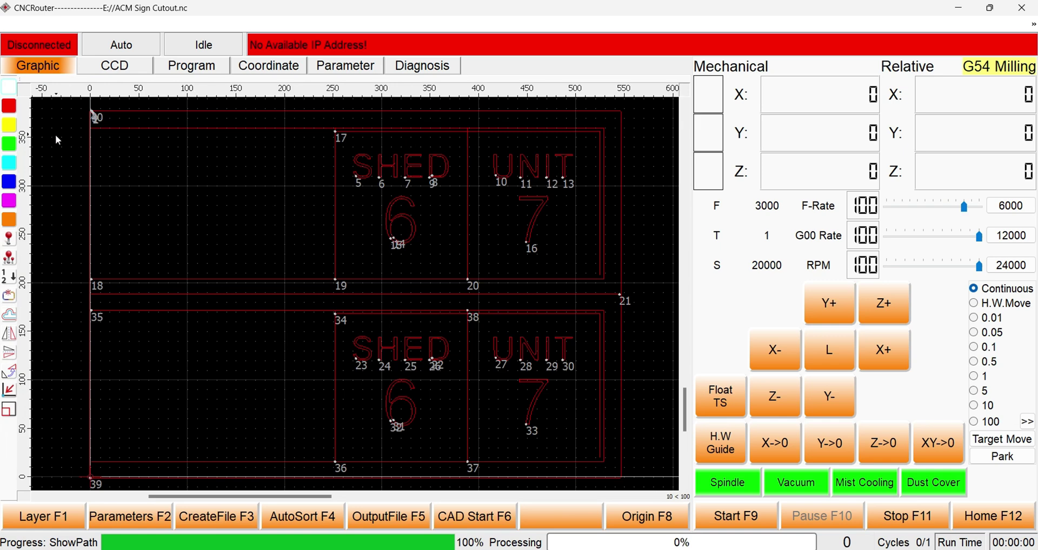
click(54, 73)
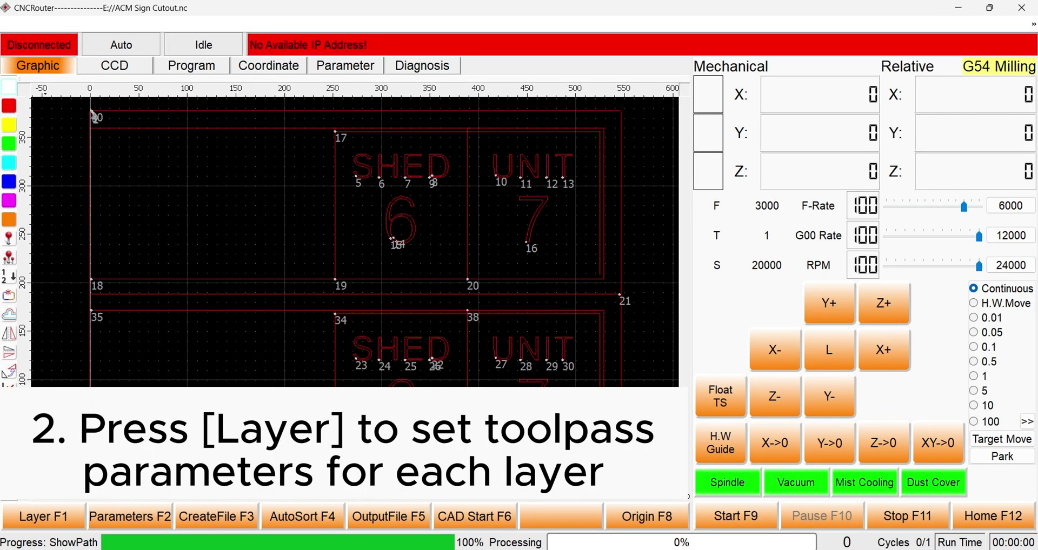
click(52, 523)
click(52, 522)
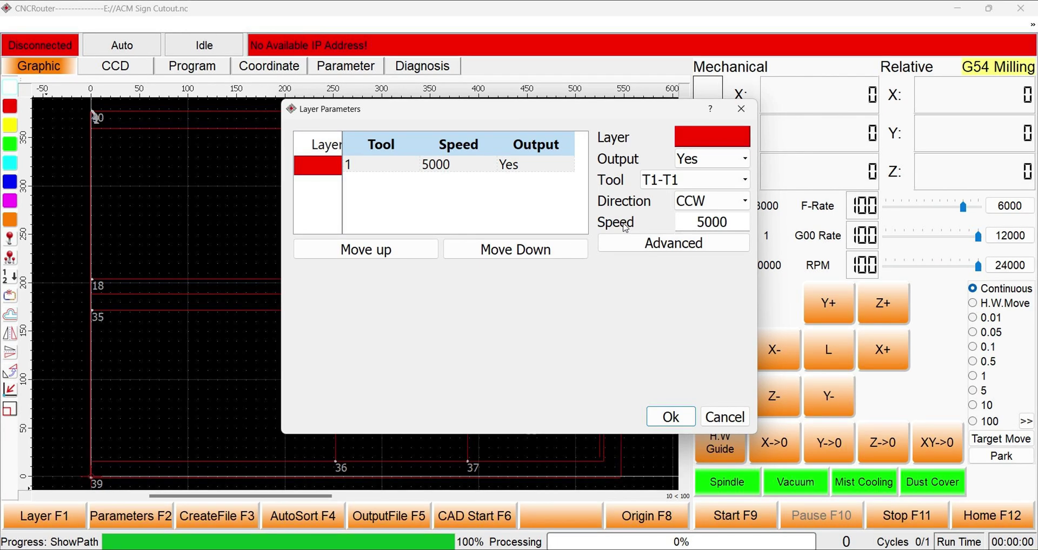
click(650, 242)
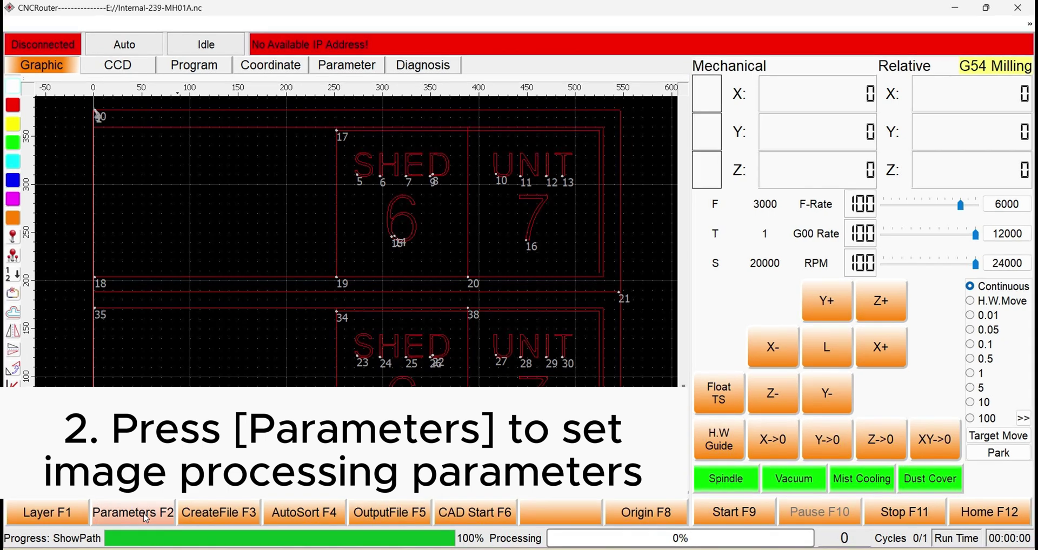
- Set Use CCD Mark Points to No in the File Parameter dialog and confirm
click(145, 516)
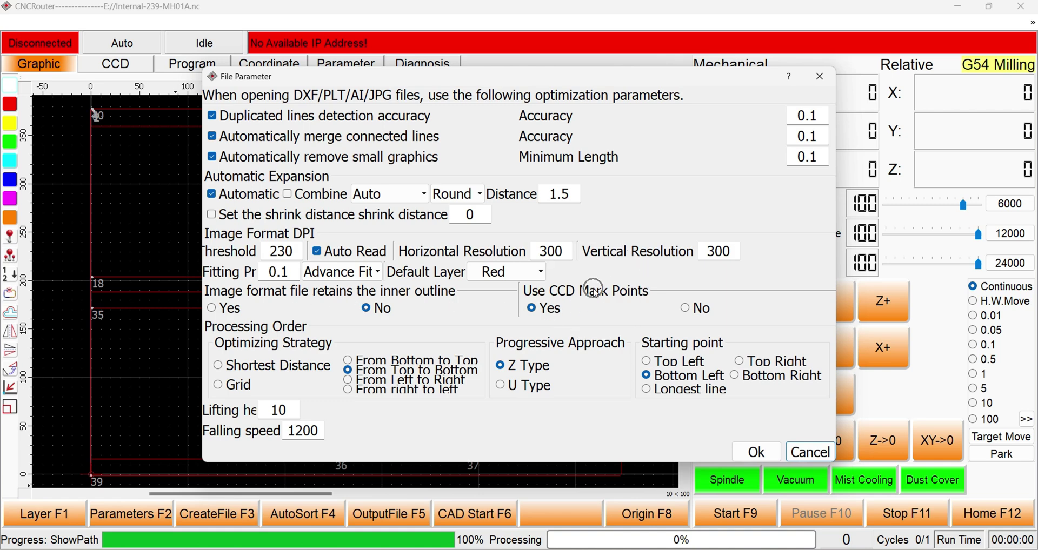
click(686, 309)
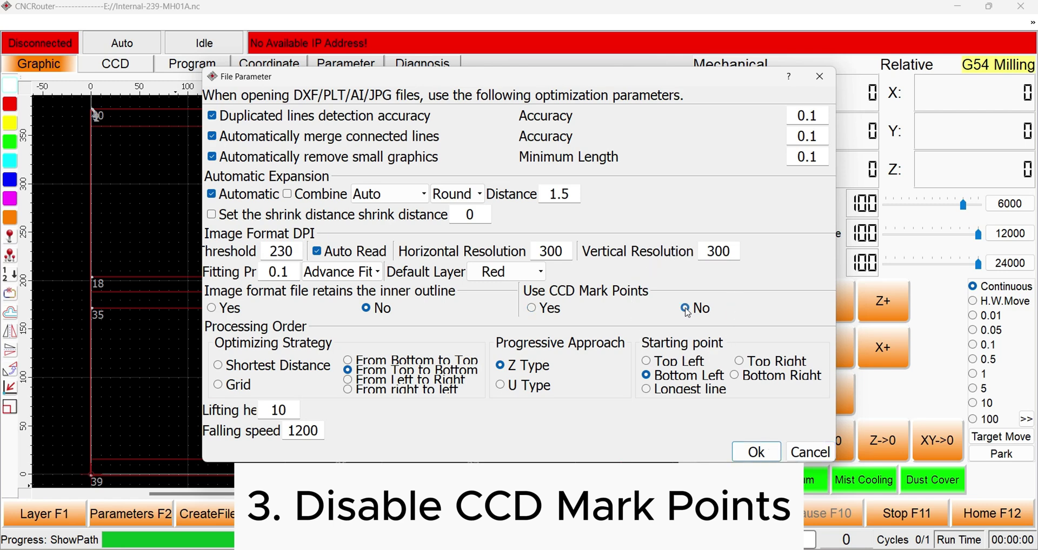
click(757, 452)
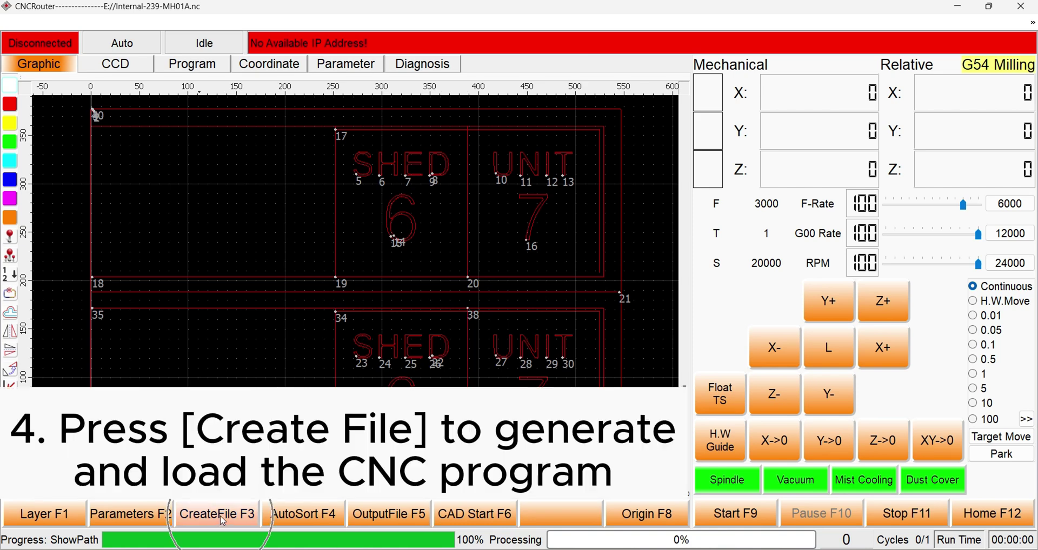
- Run CreateFile F3 to produce Road.nc, replacing the sign drawing
click(223, 519)
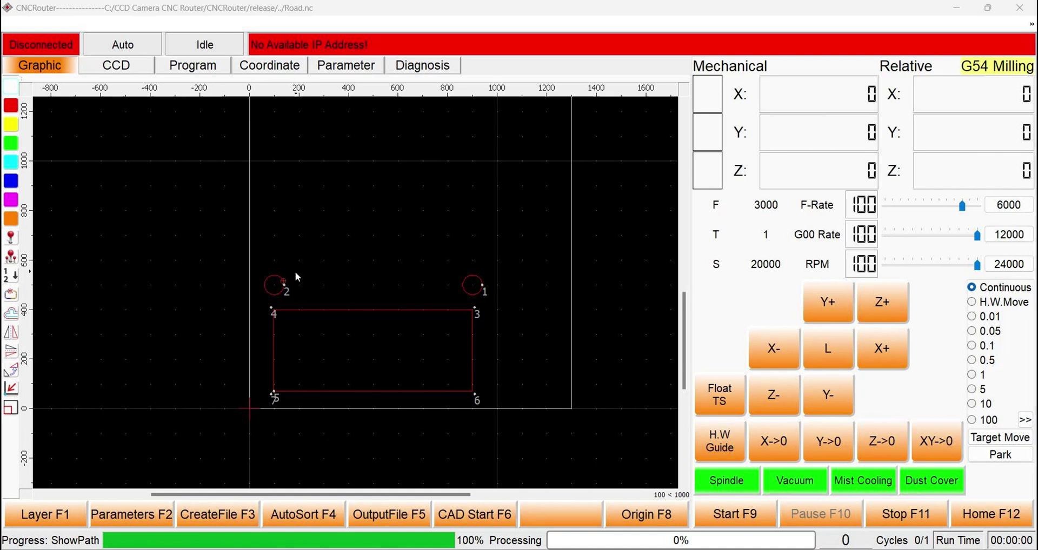
- Recolour the left circle (path 2) yellow, then bring up Layer Parameters
click(287, 274)
click(360, 307)
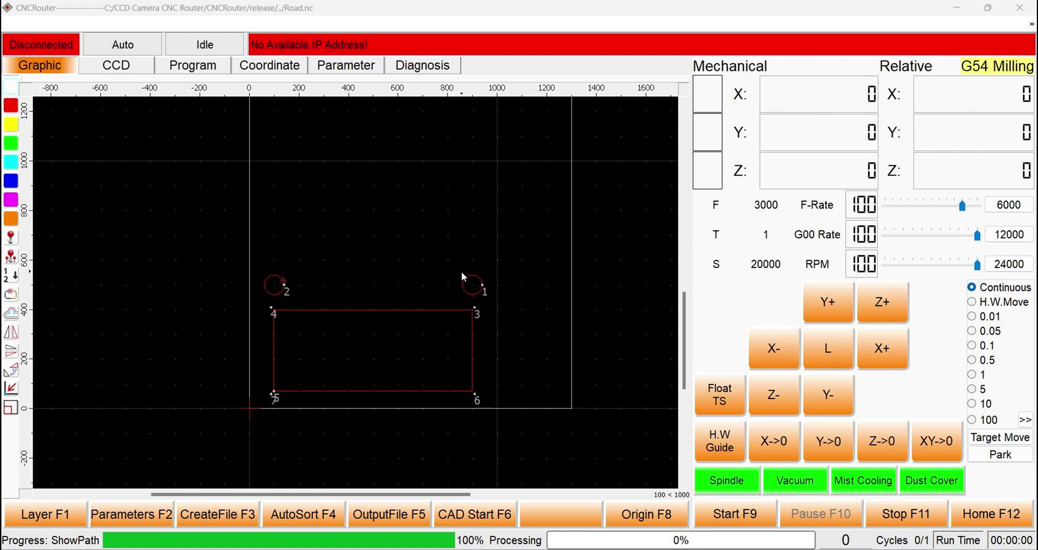
click(275, 279)
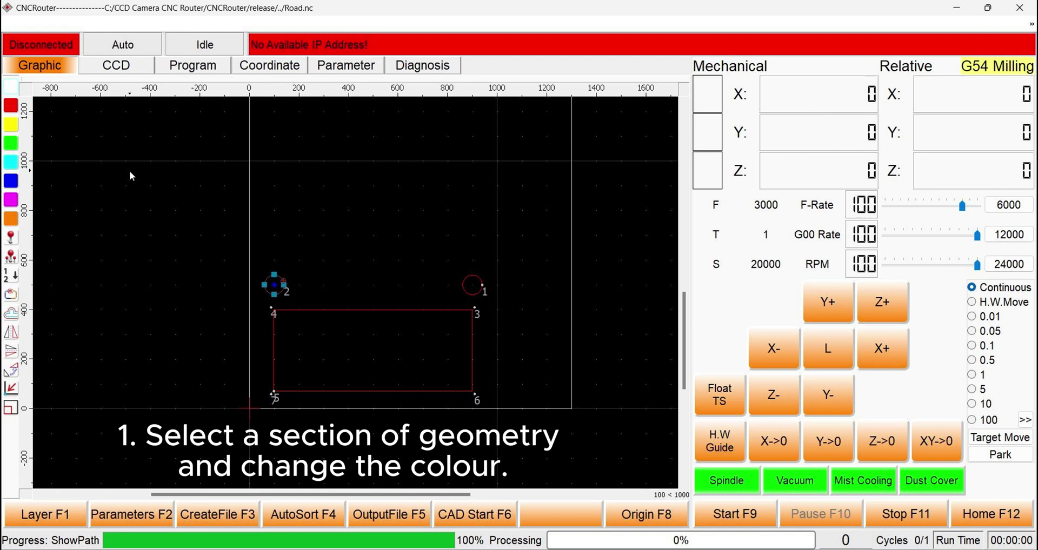
click(12, 126)
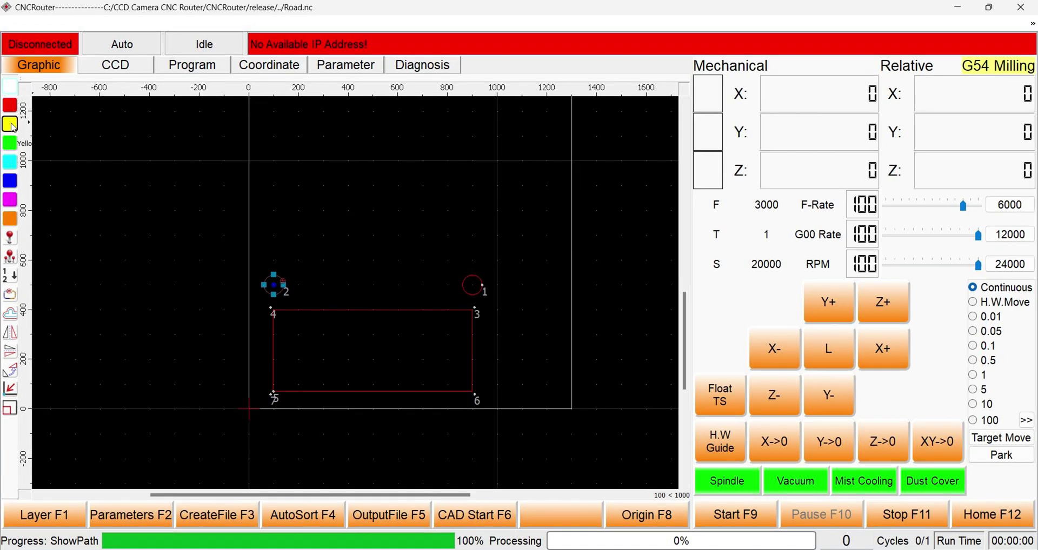
click(339, 253)
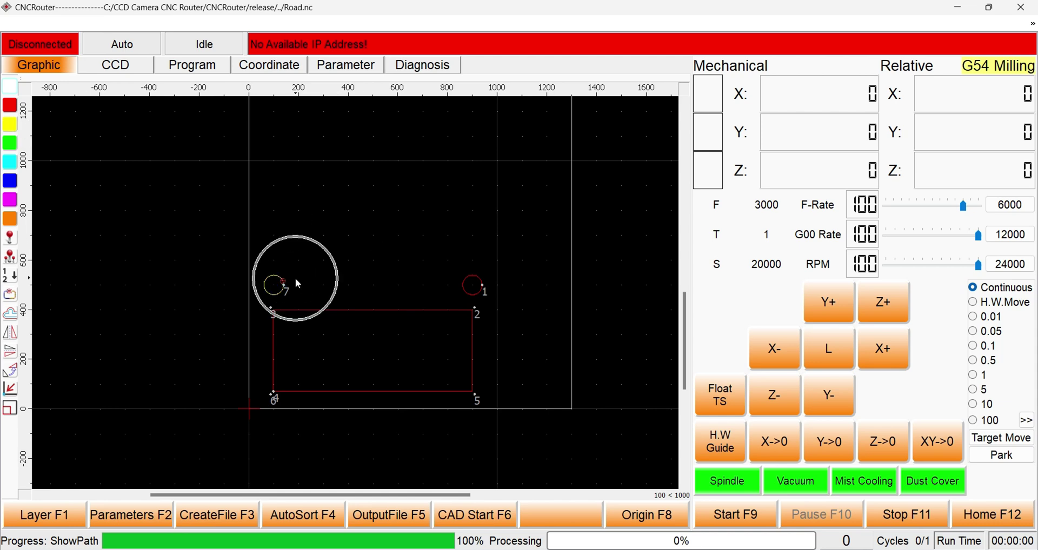
click(79, 518)
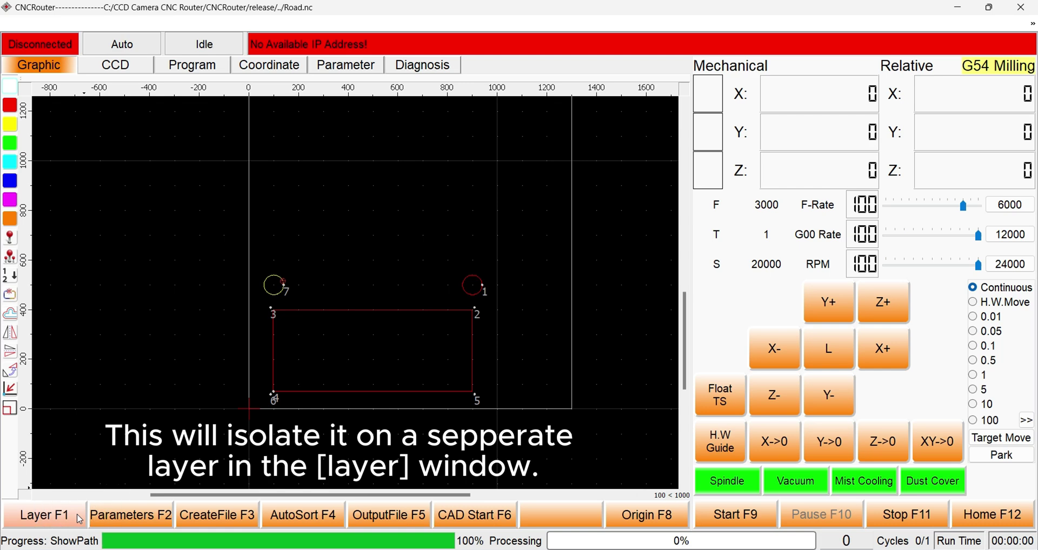
click(79, 519)
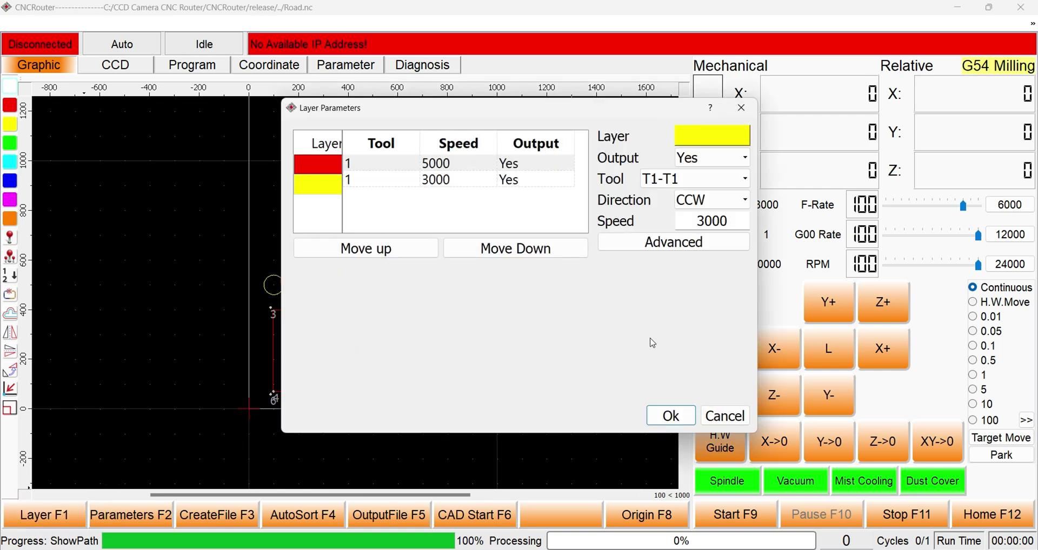
- Change the red layer's speed from 5000 to 4000 and apply the layer settings
click(661, 132)
click(661, 131)
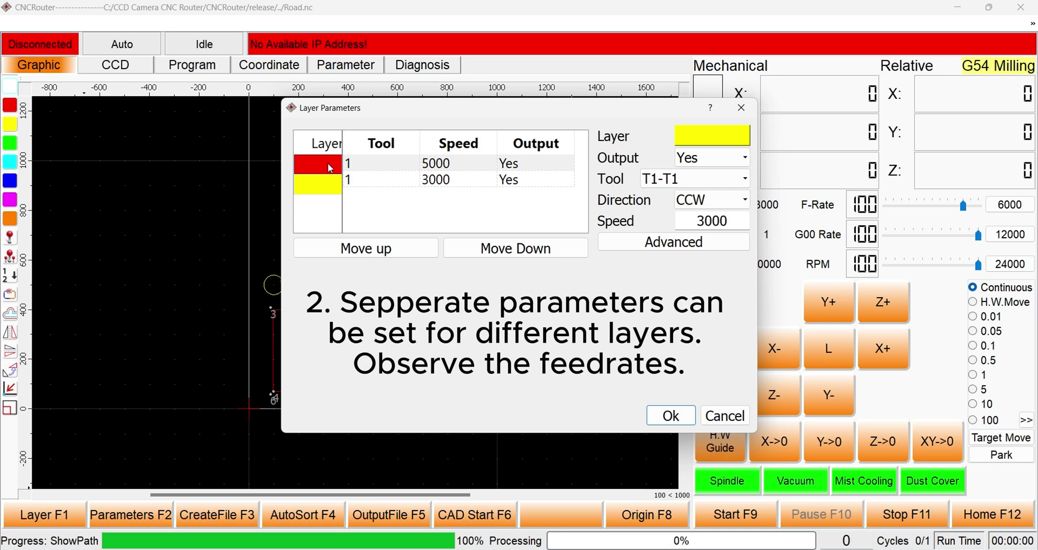
click(413, 172)
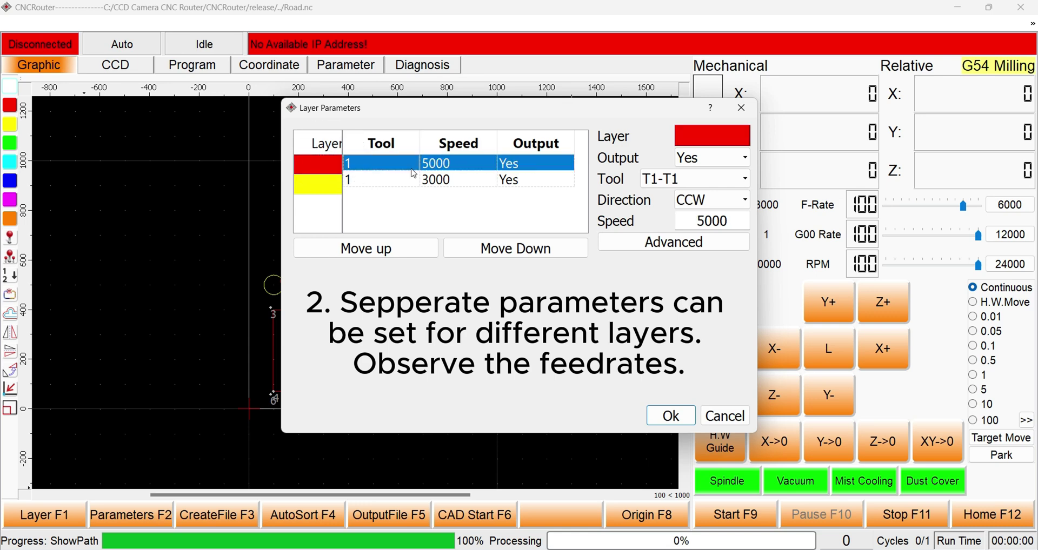
click(680, 138)
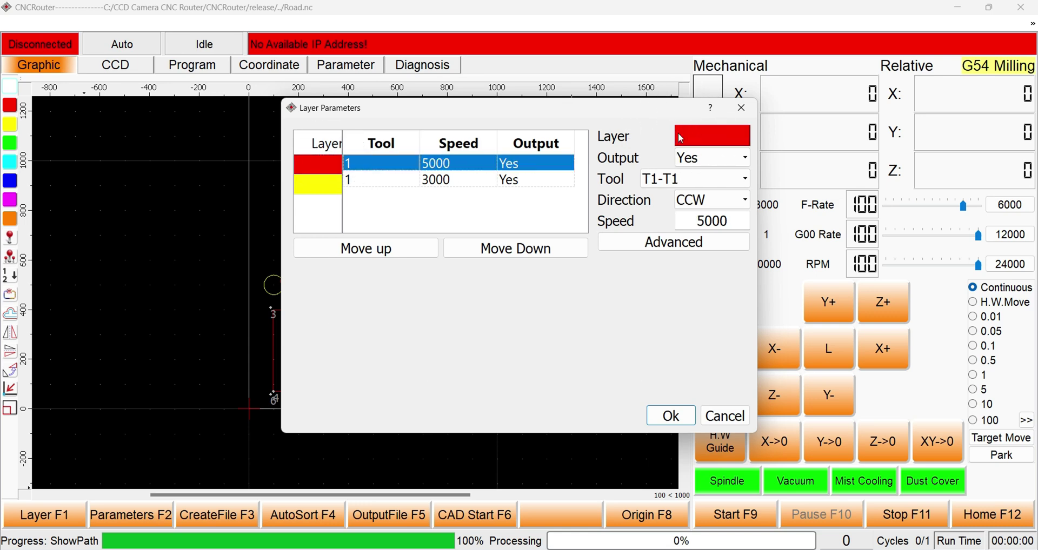
double_click(729, 221)
text(4000)
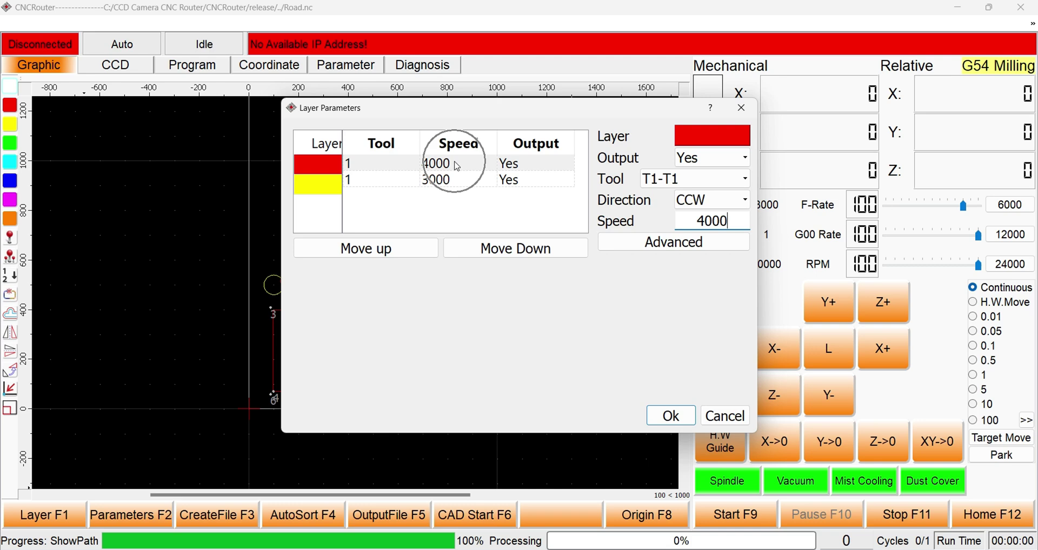
click(457, 180)
click(670, 415)
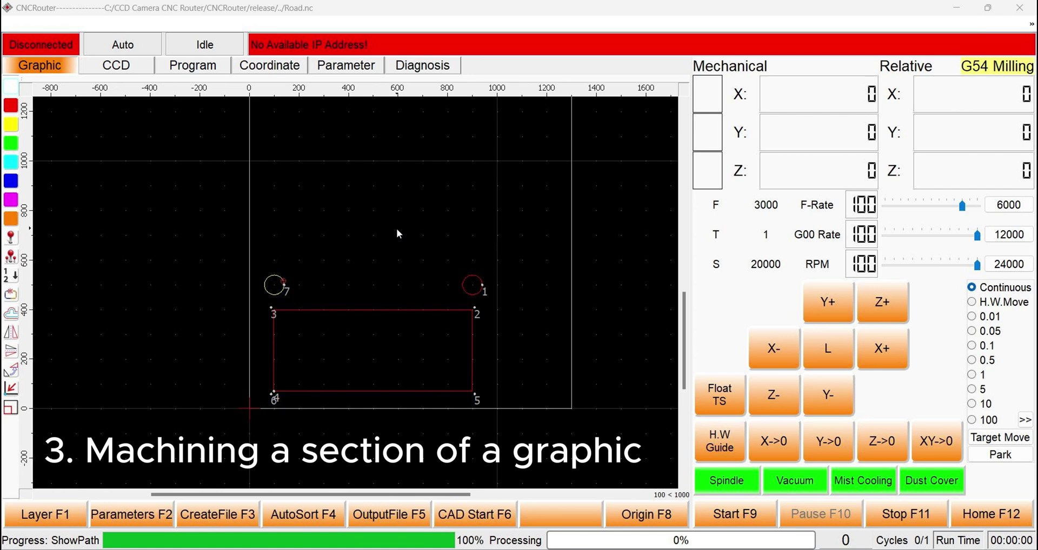
- Select the rectangle and run Edit > Explode Curves on it
click(369, 316)
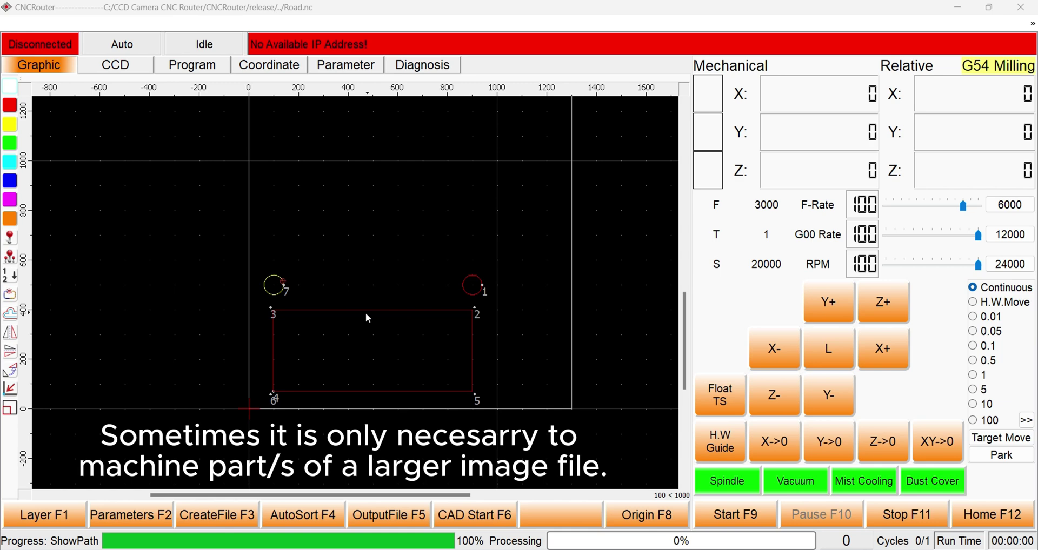
click(274, 354)
click(274, 356)
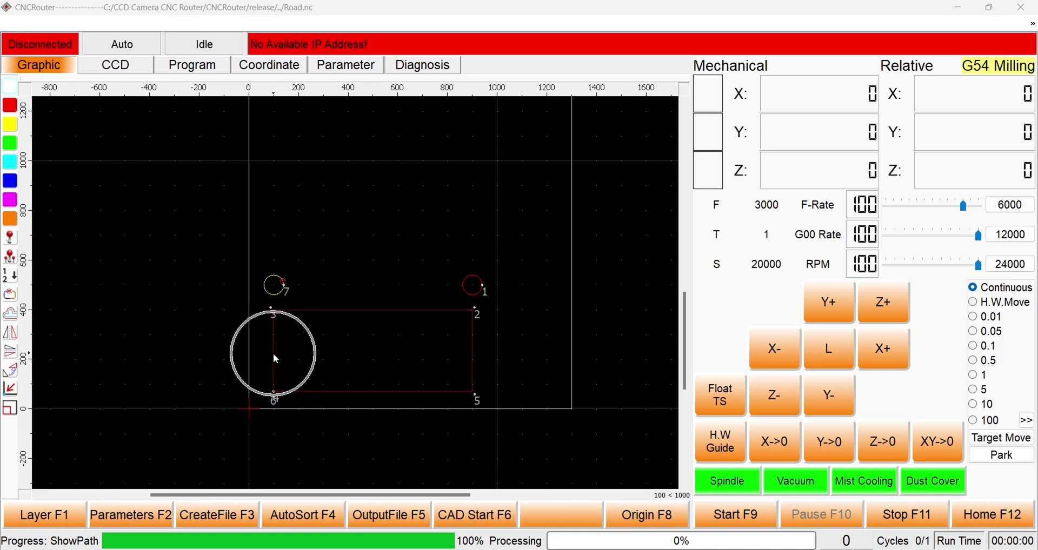
click(315, 310)
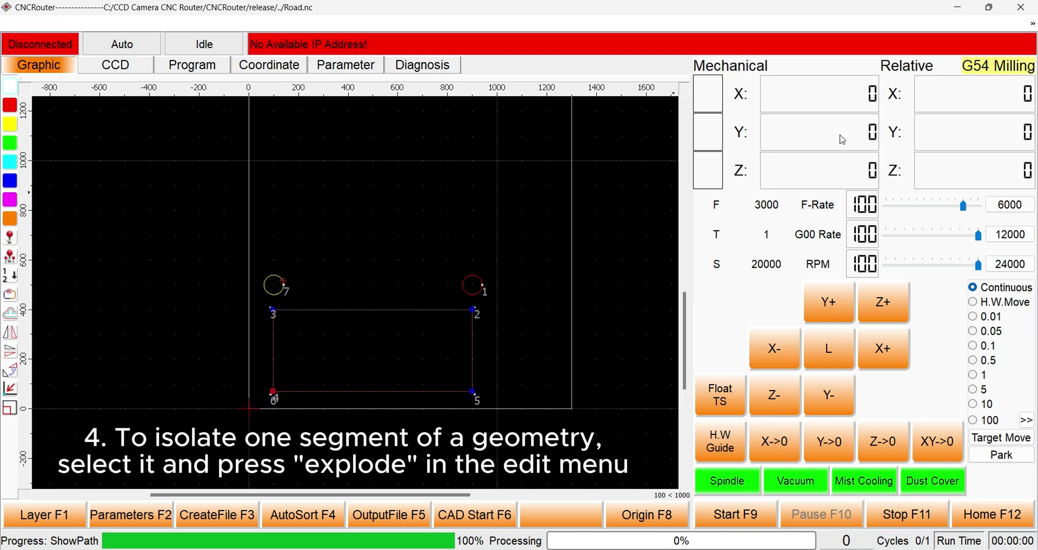
click(1032, 25)
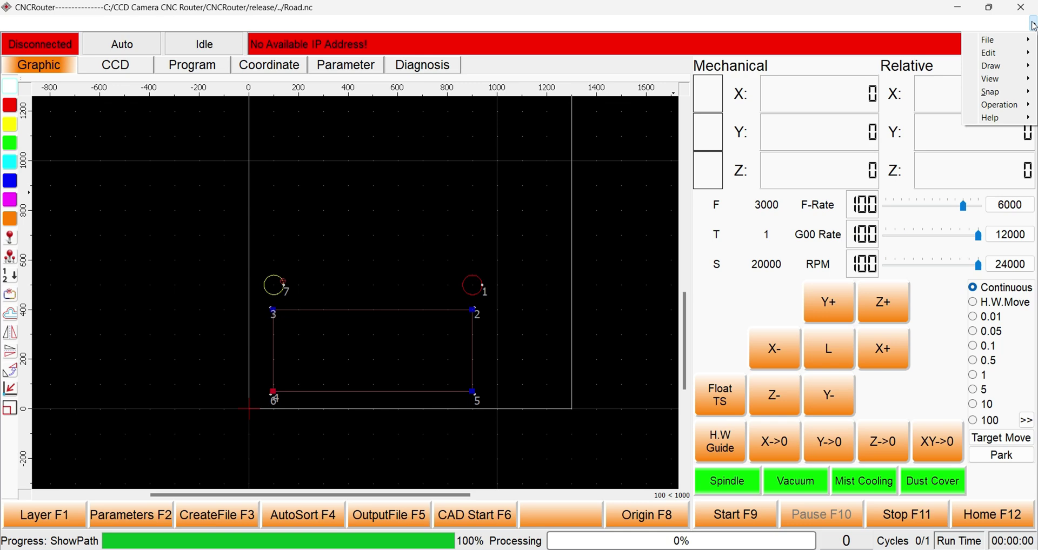
click(1007, 54)
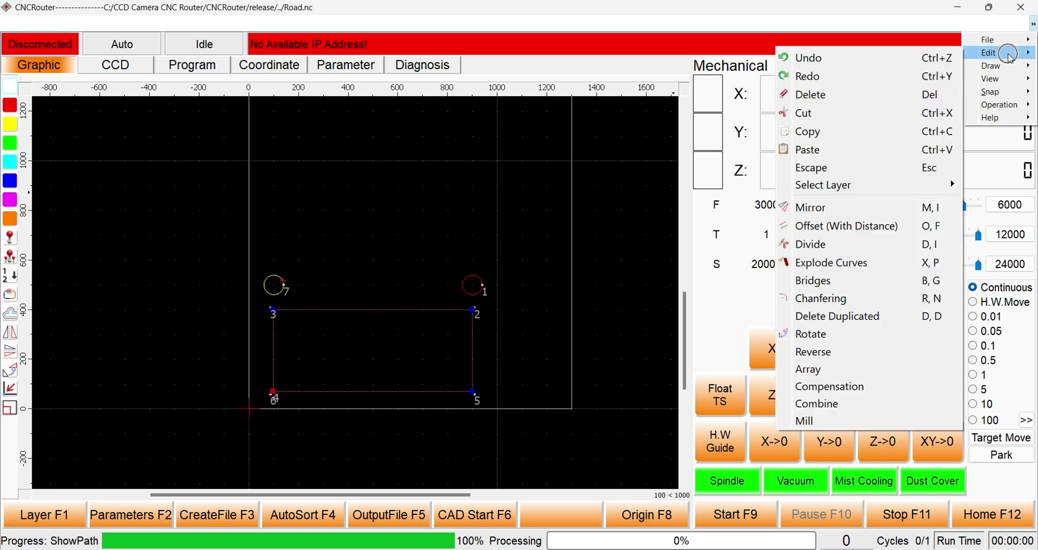
click(852, 266)
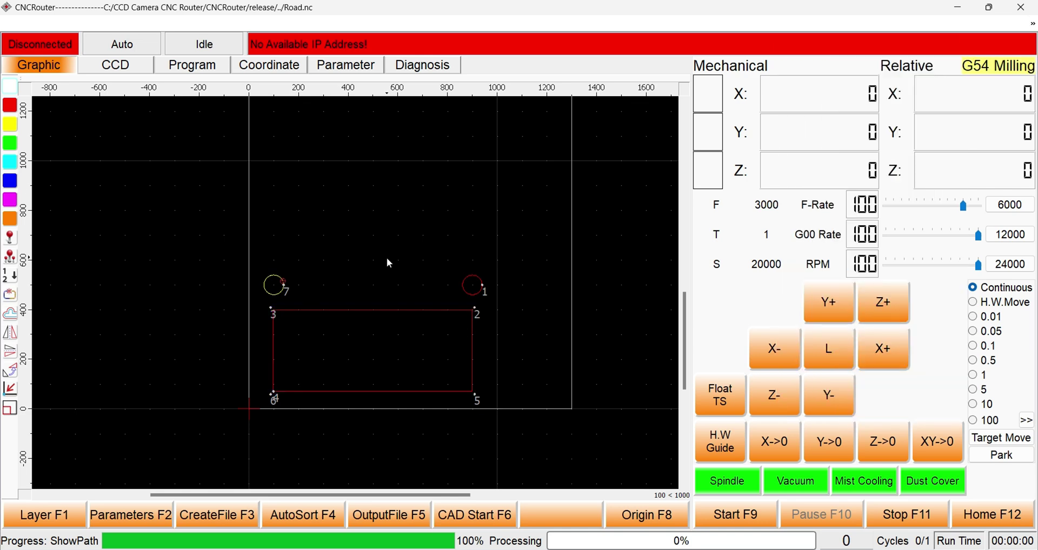
- Assign the rectangle's left edge to the green layer, leaving other edges red
click(274, 349)
click(336, 309)
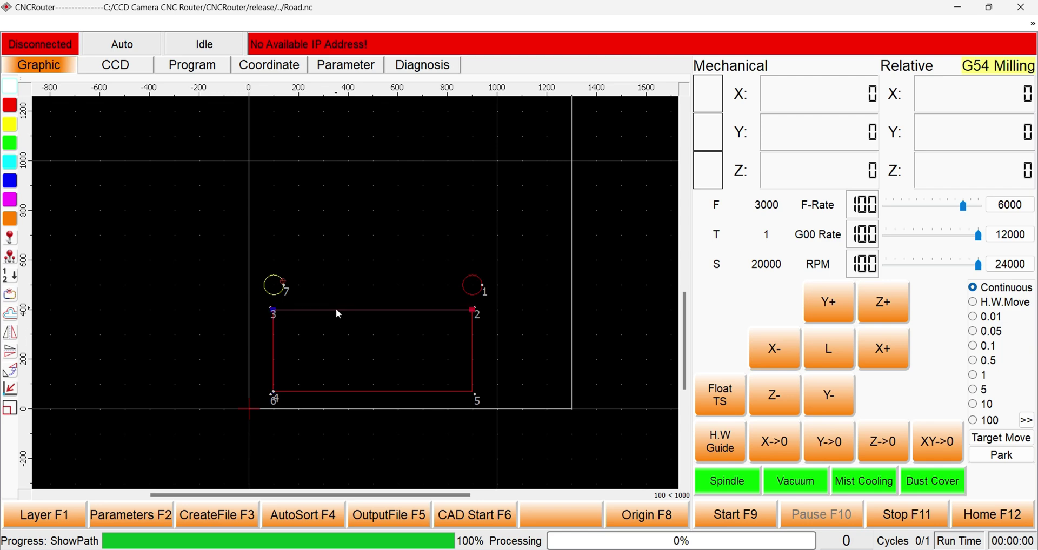
click(469, 347)
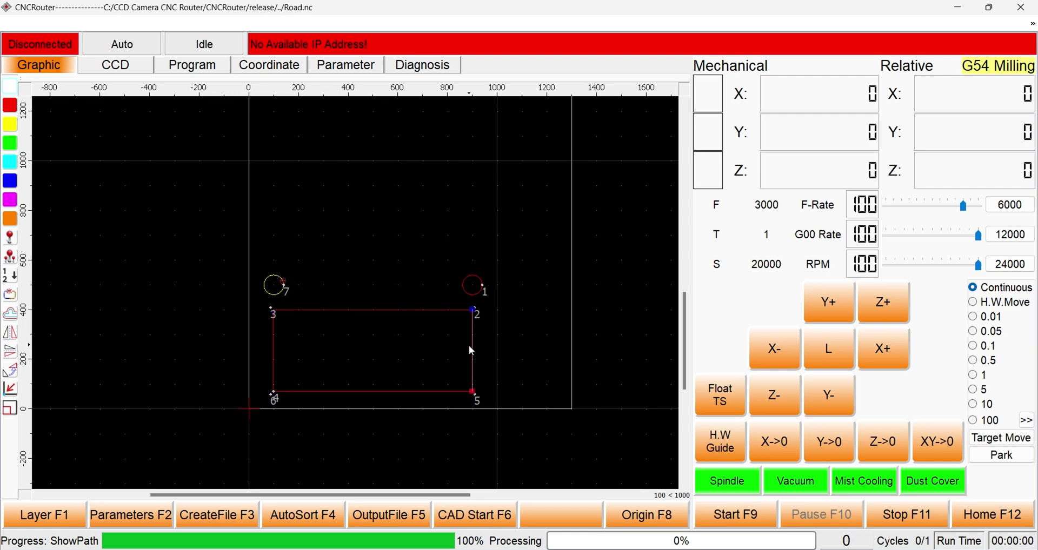
click(273, 344)
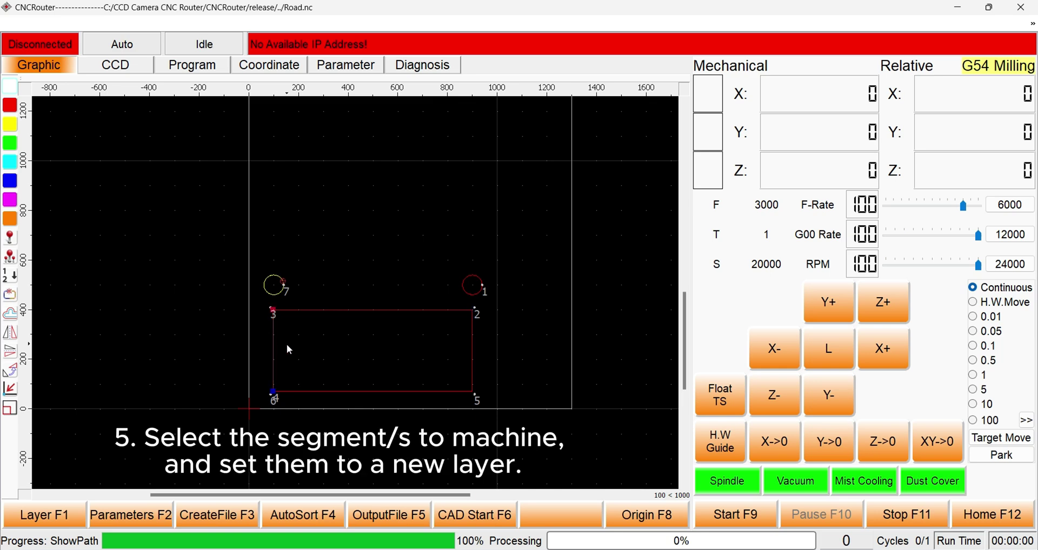
click(11, 144)
click(398, 284)
click(289, 348)
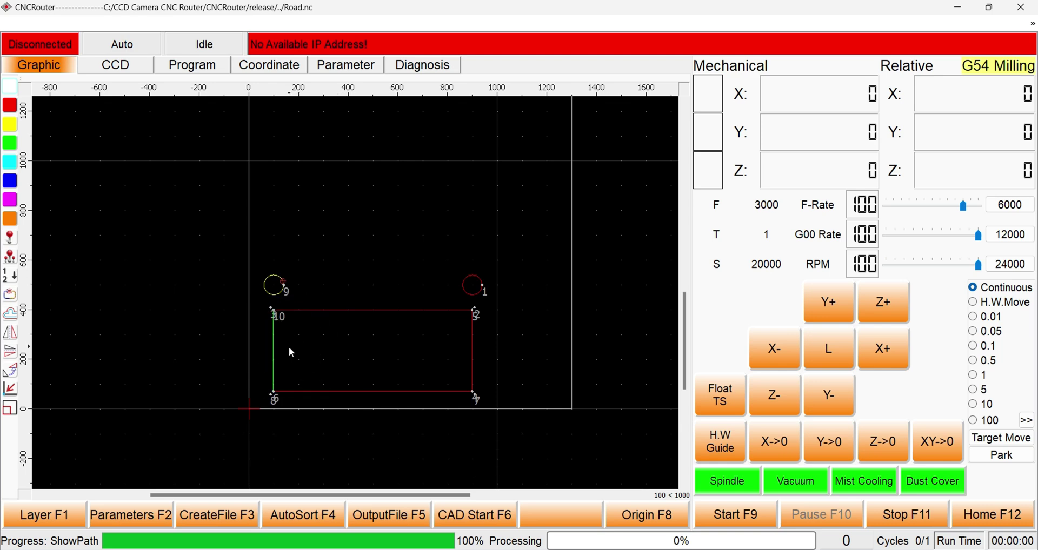
- Set Output to No for the yellow and red layers, keeping green enabled
click(74, 518)
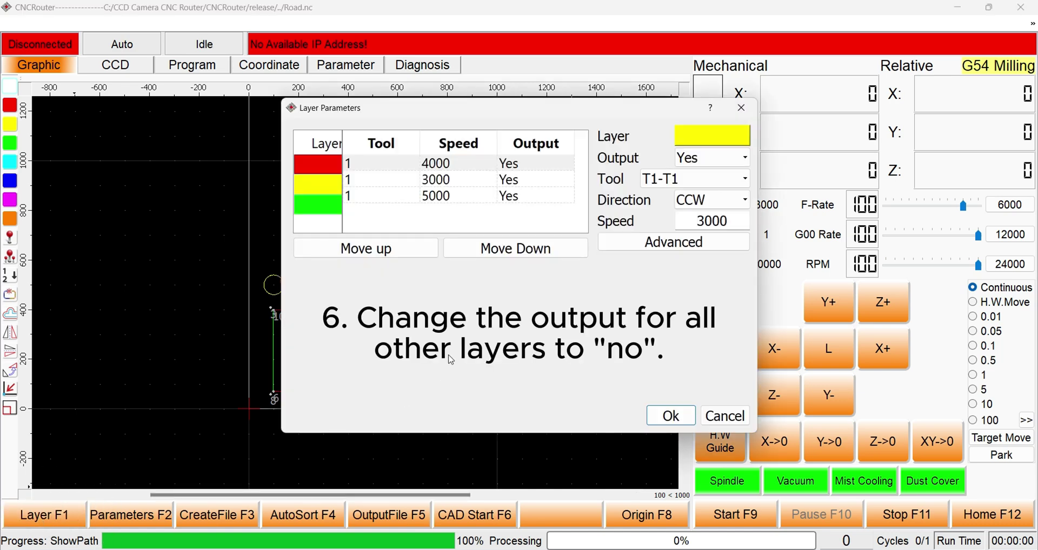
click(691, 159)
click(690, 177)
click(408, 164)
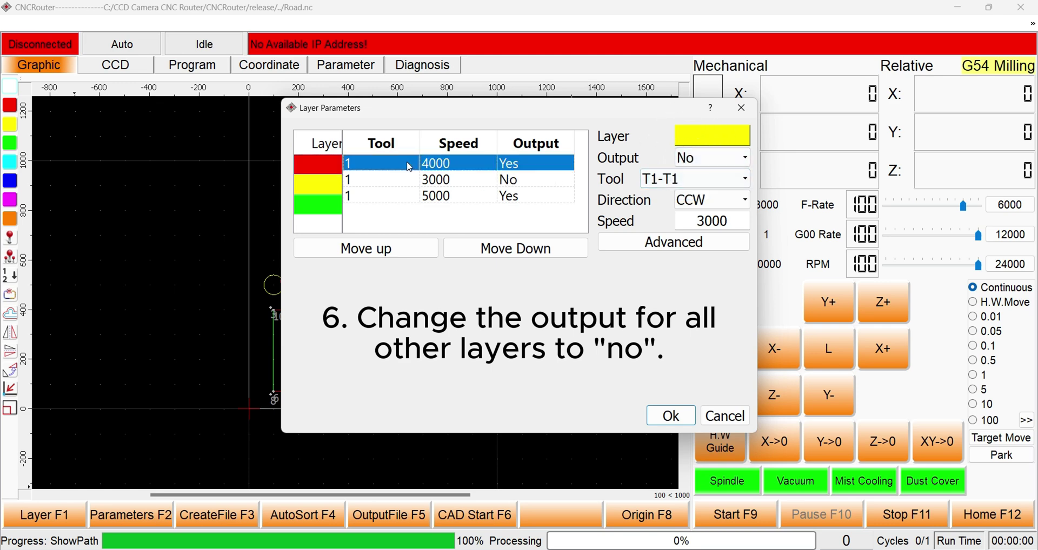
click(692, 156)
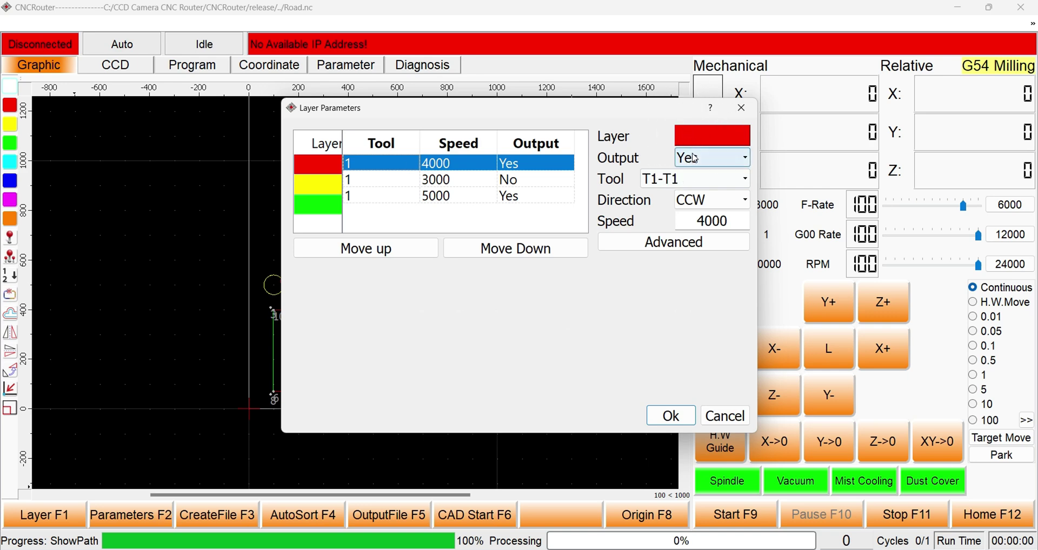
click(694, 158)
click(695, 177)
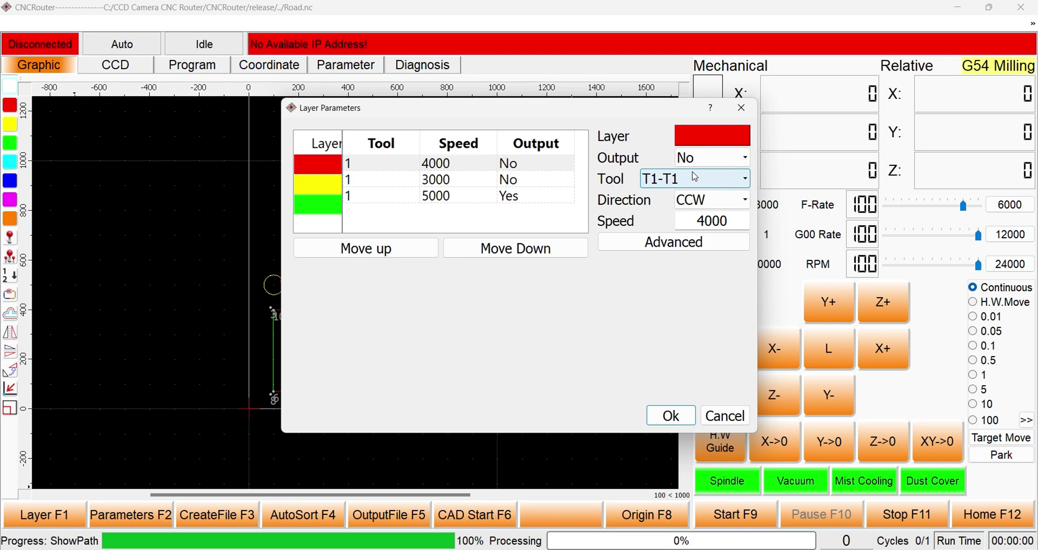
click(533, 166)
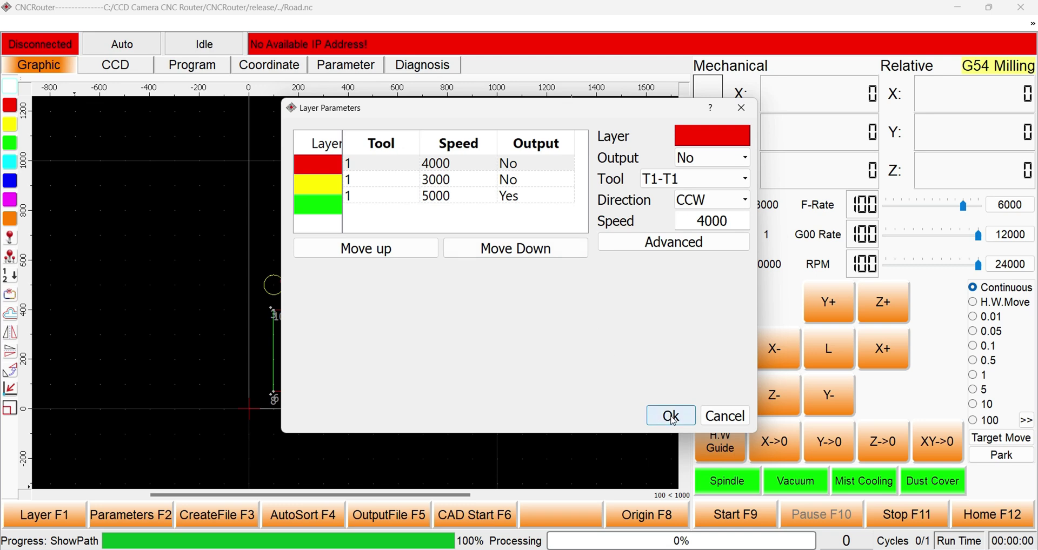
click(671, 416)
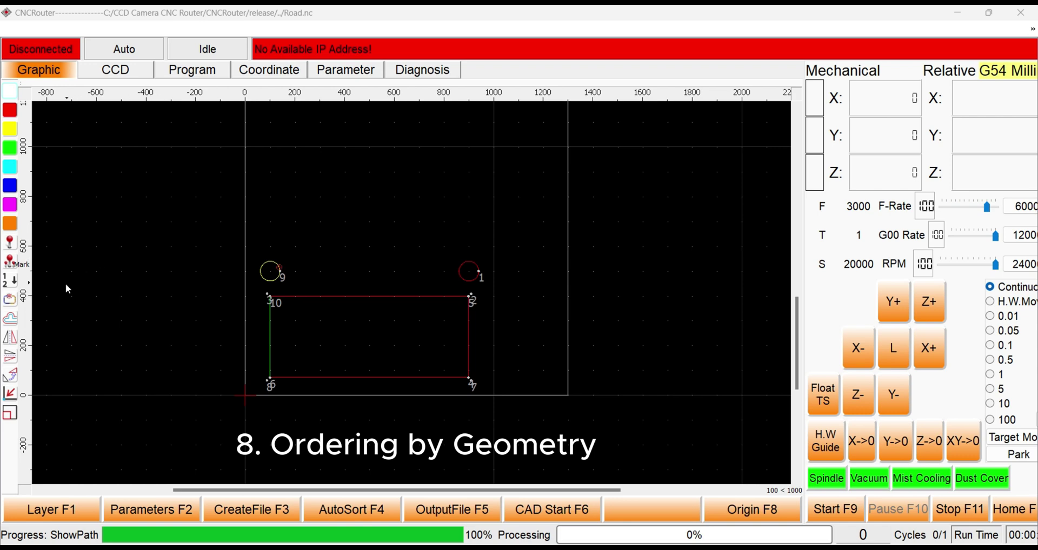
- Number the paths: left edge 1, left circle 2, right circle 3, then the top edge
click(12, 283)
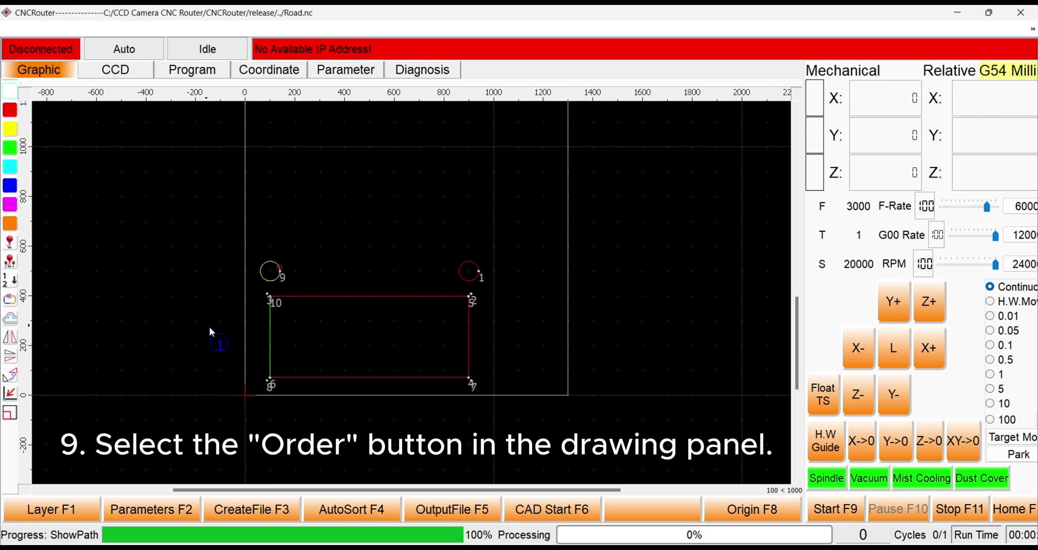
click(269, 336)
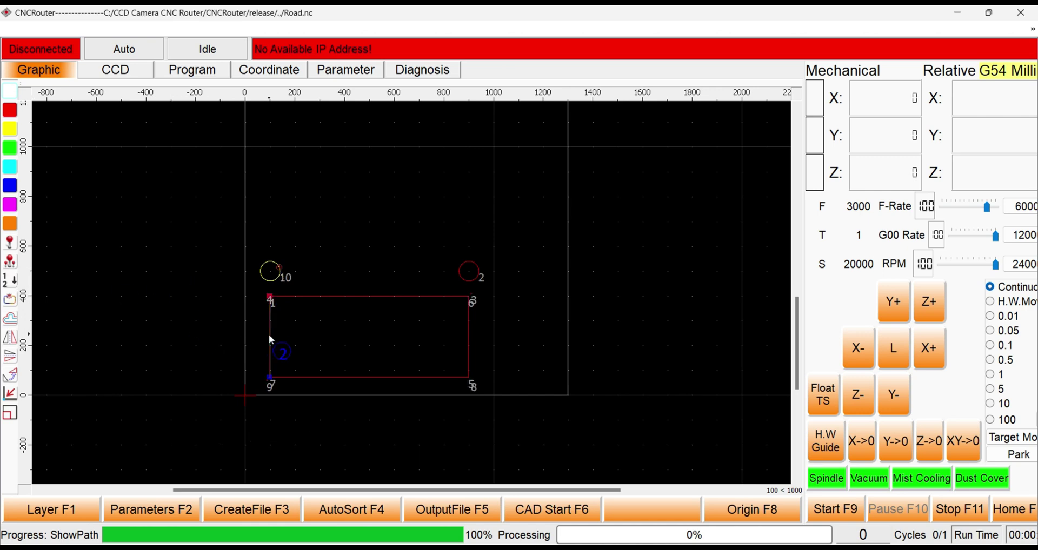
click(275, 268)
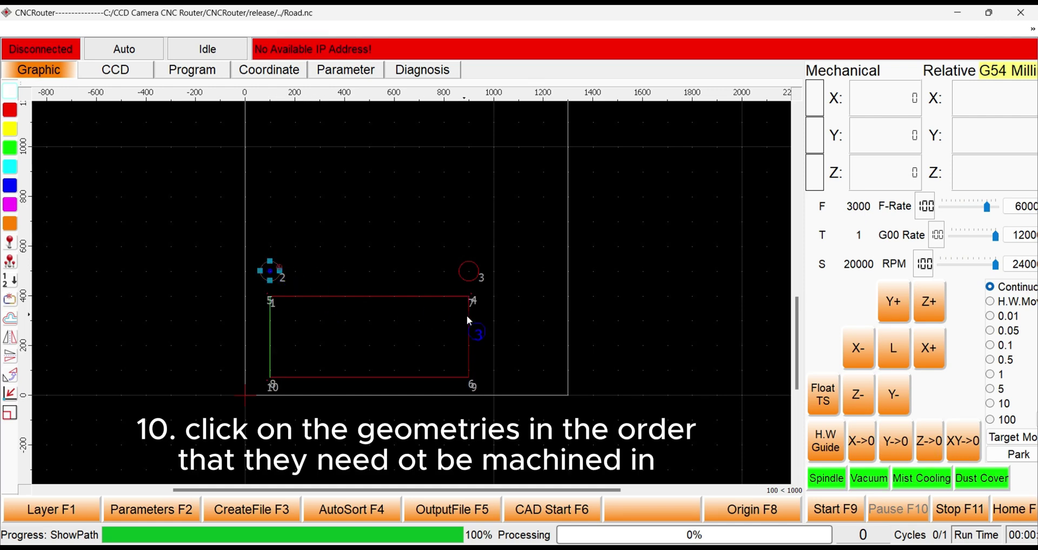
click(468, 281)
click(425, 298)
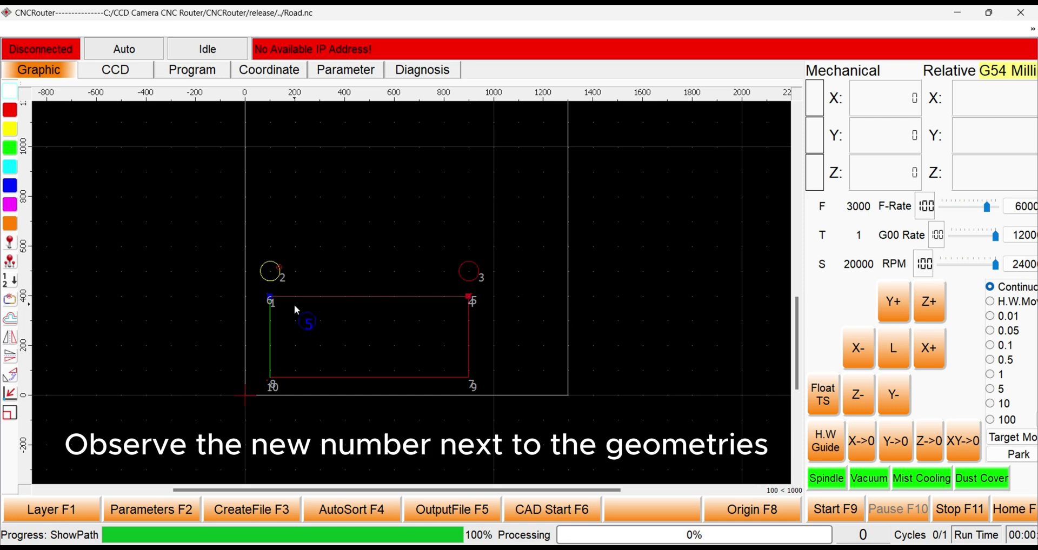
scroll(274, 303, up, 5)
scroll(303, 324, up, 3)
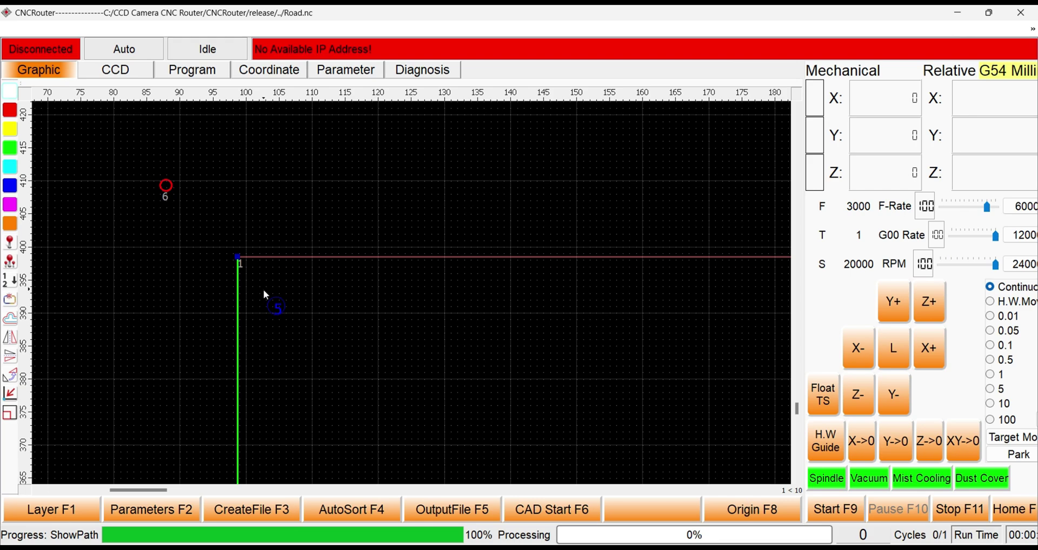
scroll(296, 313, down, 5)
scroll(317, 222, up, 2)
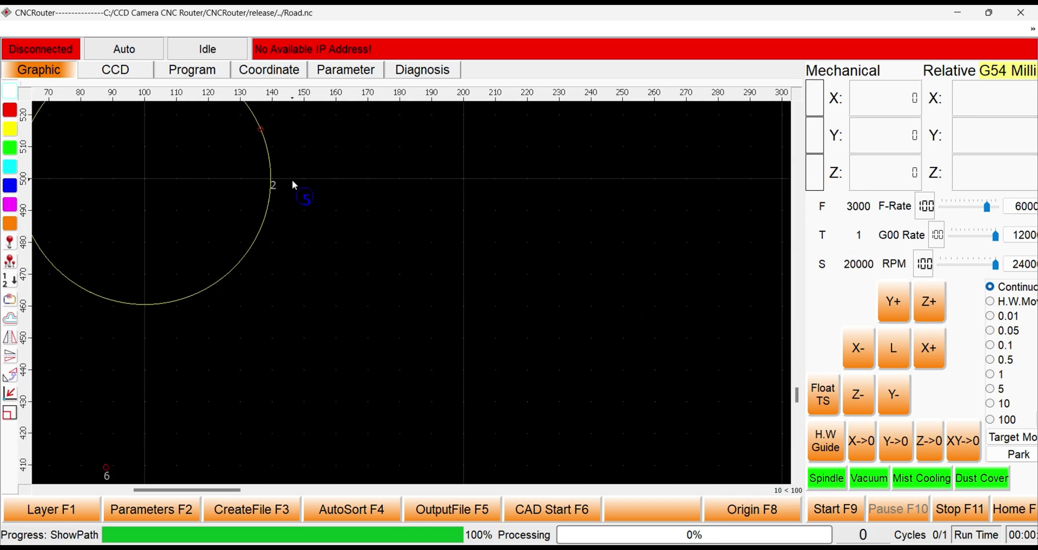
scroll(287, 188, down, 5)
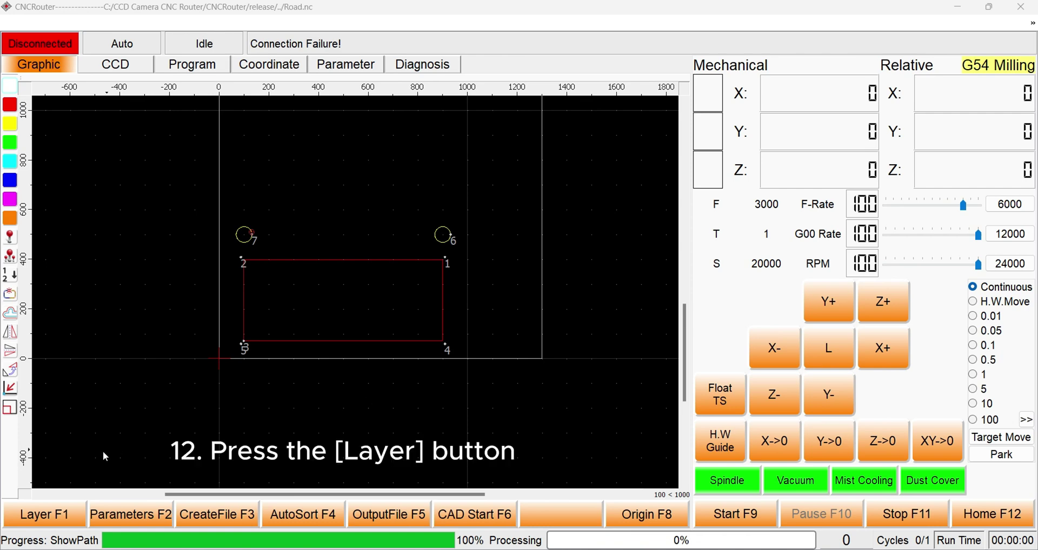
- Move the yellow layer up above red in Layer Parameters and confirm
click(45, 521)
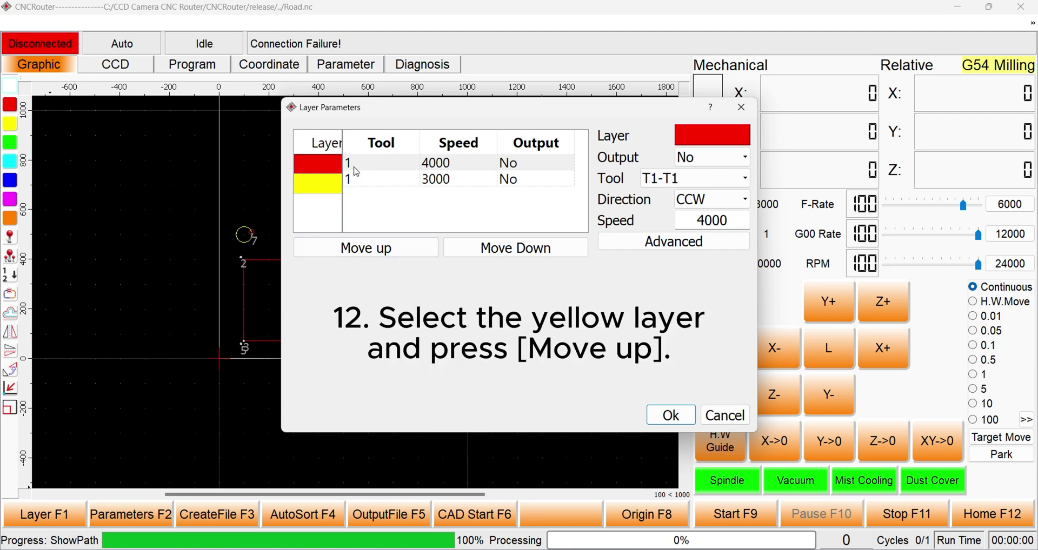
click(389, 182)
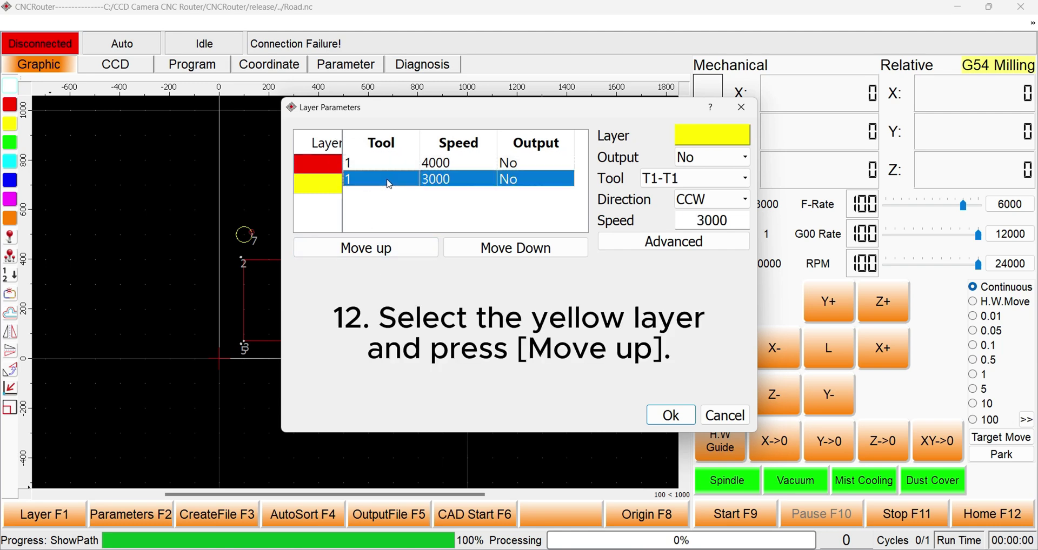
click(422, 252)
click(422, 253)
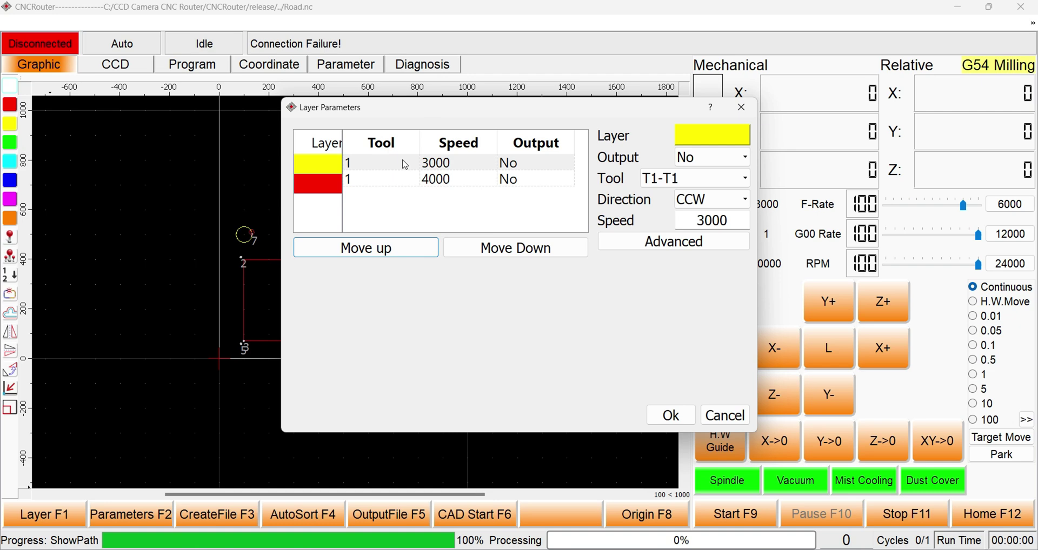
click(668, 415)
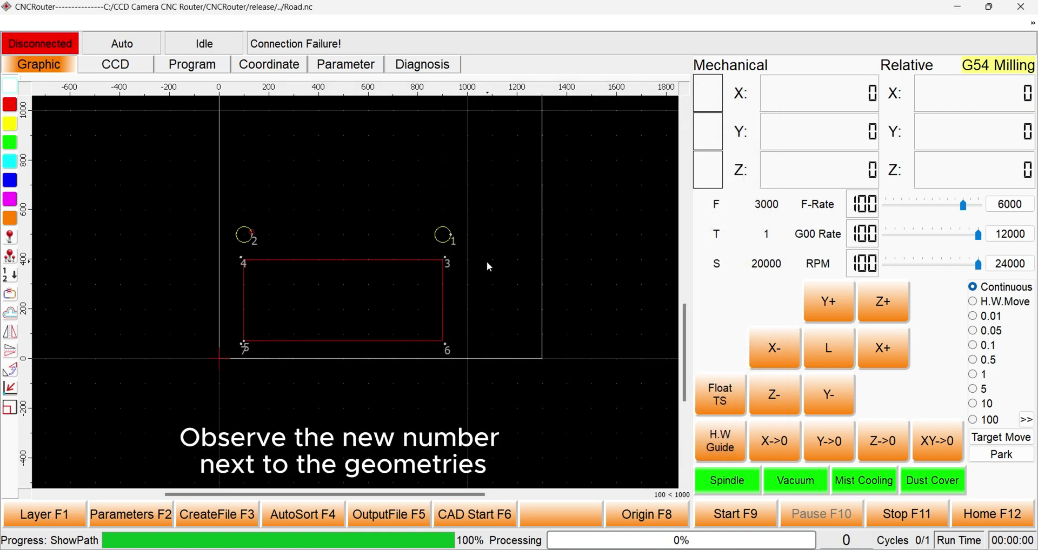
scroll(456, 238, up, 5)
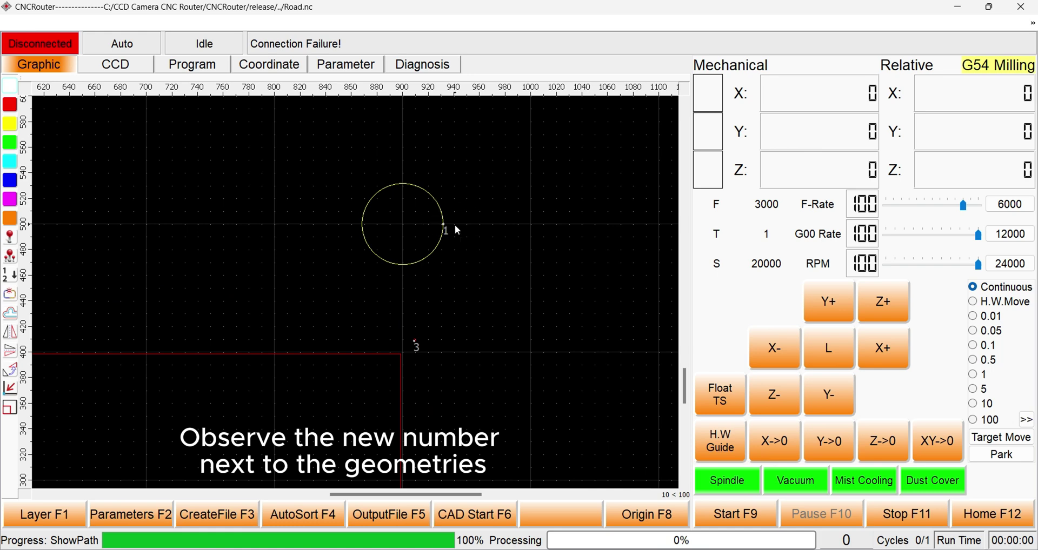